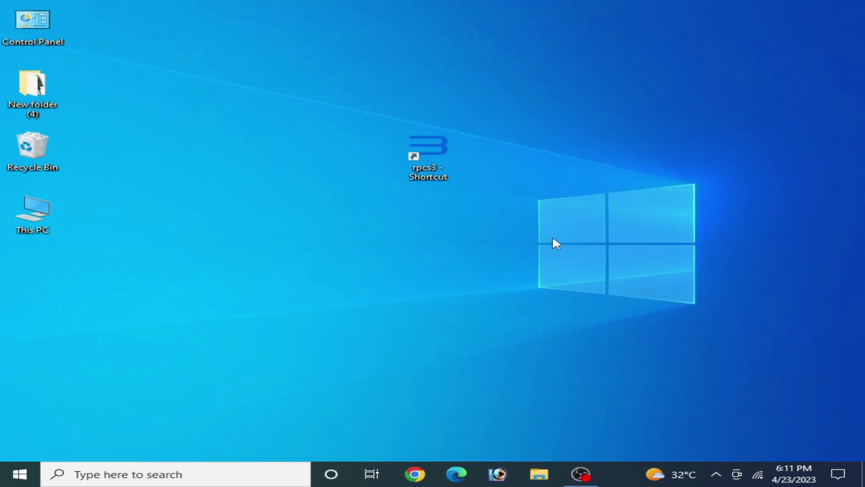
# Step: Launch RPCS3 from its desktop shortcut
pyautogui.moveTo(427, 162); pyautogui.dragTo(400, 208)
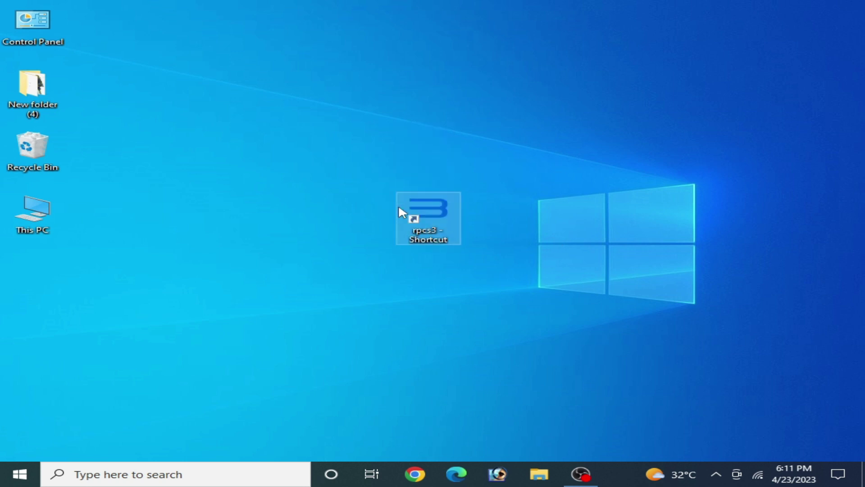
pyautogui.rightClick(426, 213)
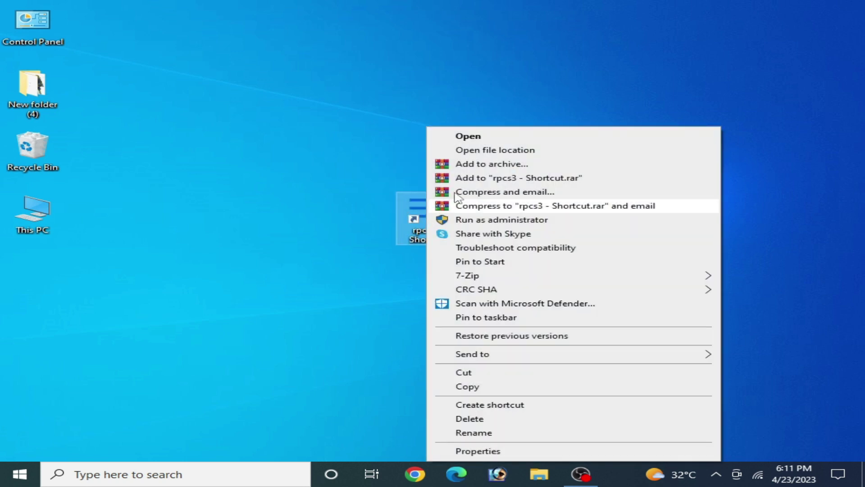
pyautogui.click(480, 137)
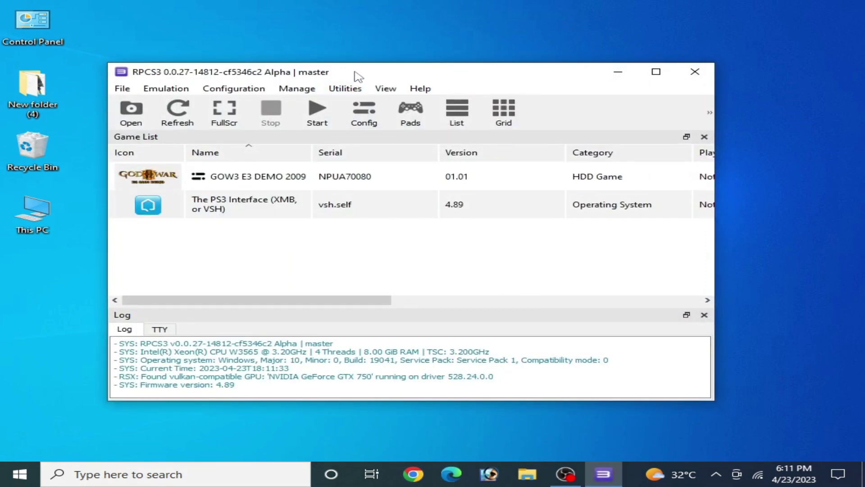
pyautogui.moveTo(359, 77); pyautogui.dragTo(360, 54)
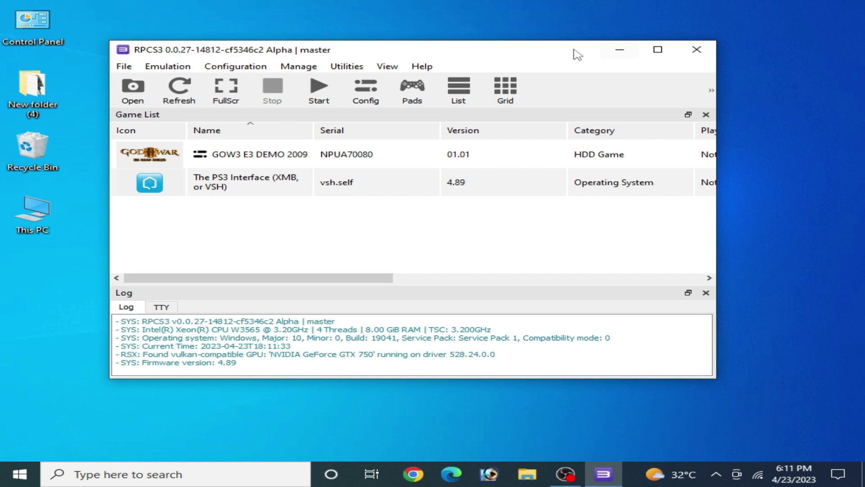
# Step: Open the file location of the rpcs3 shortcut and go to the config\custom_configs folder
pyautogui.moveTo(577, 55); pyautogui.dragTo(606, 245)
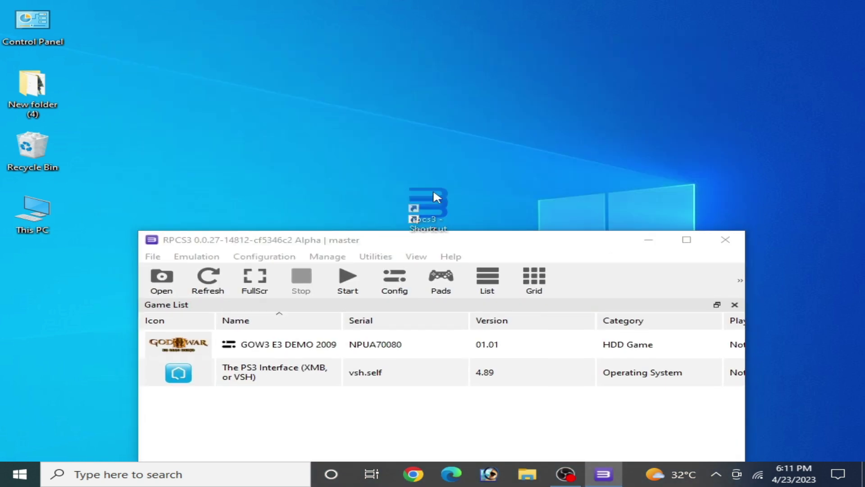
pyautogui.moveTo(433, 193); pyautogui.dragTo(450, 149)
pyautogui.rightClick(428, 143)
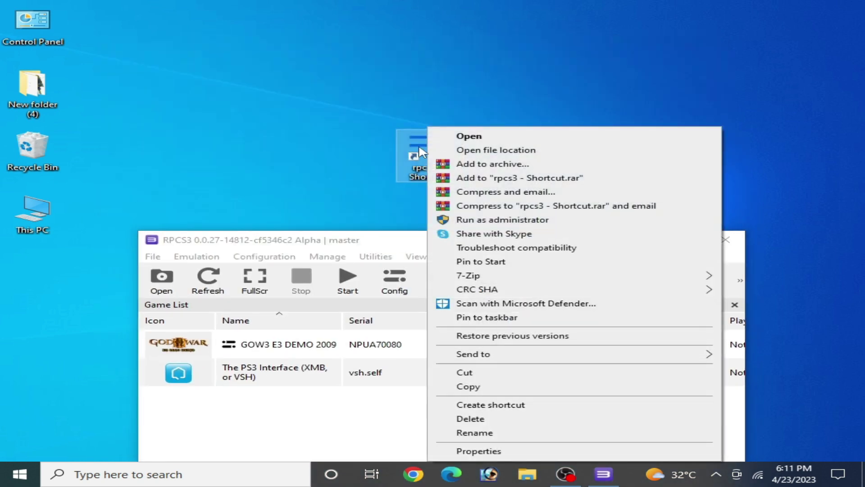
pyautogui.click(505, 152)
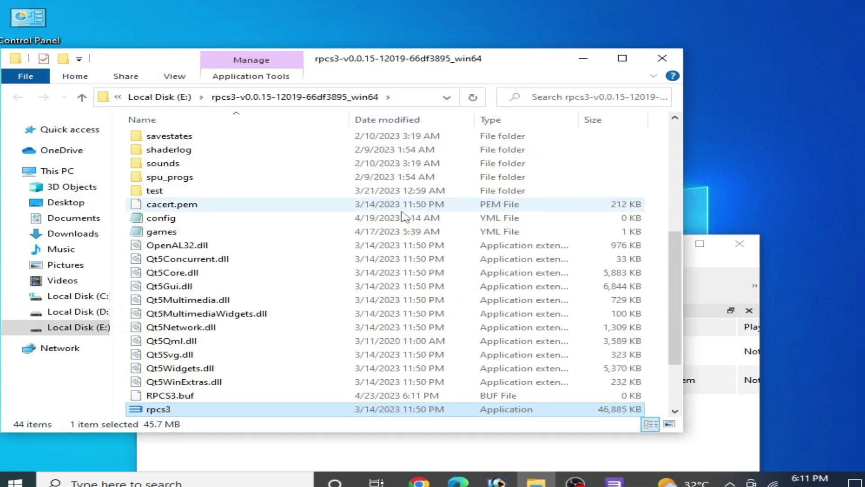
pyautogui.scroll(3, 683, 230)
pyautogui.scroll(4, 854, 282)
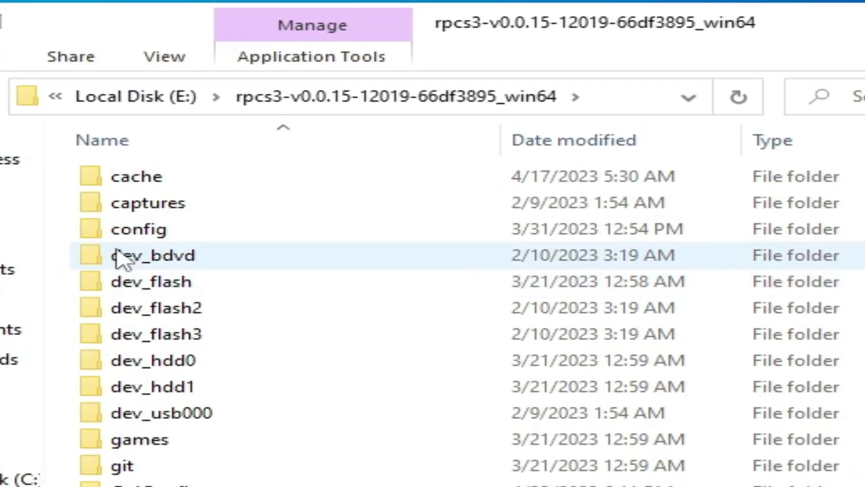
pyautogui.doubleClick(137, 230)
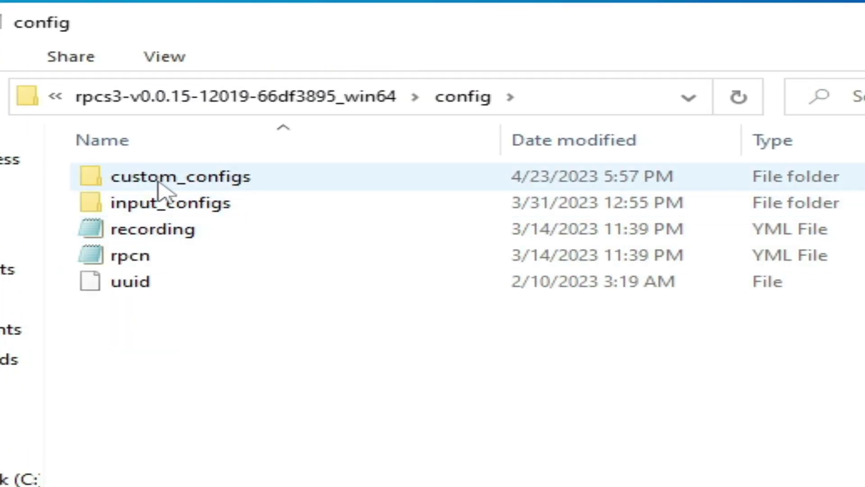
pyautogui.doubleClick(198, 180)
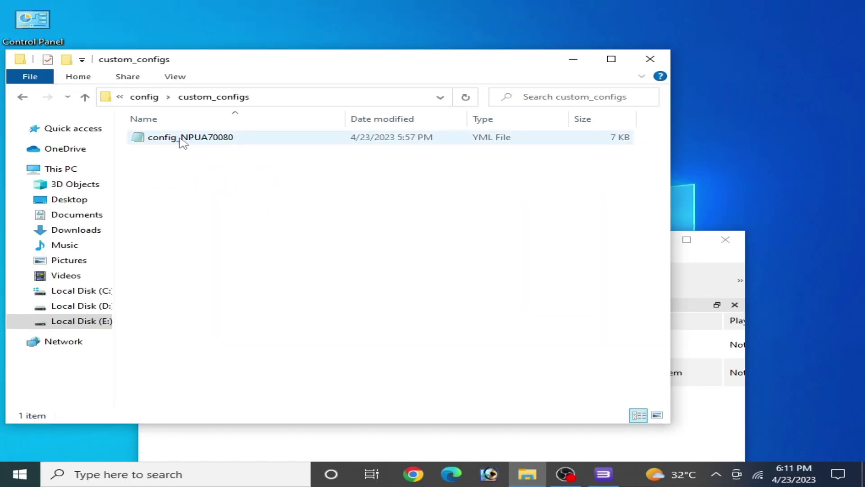
pyautogui.rightClick(191, 139)
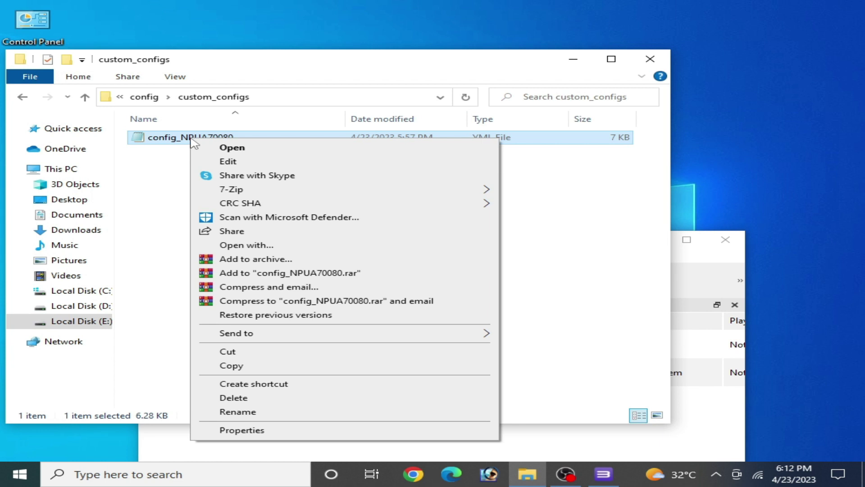
pyautogui.click(167, 201)
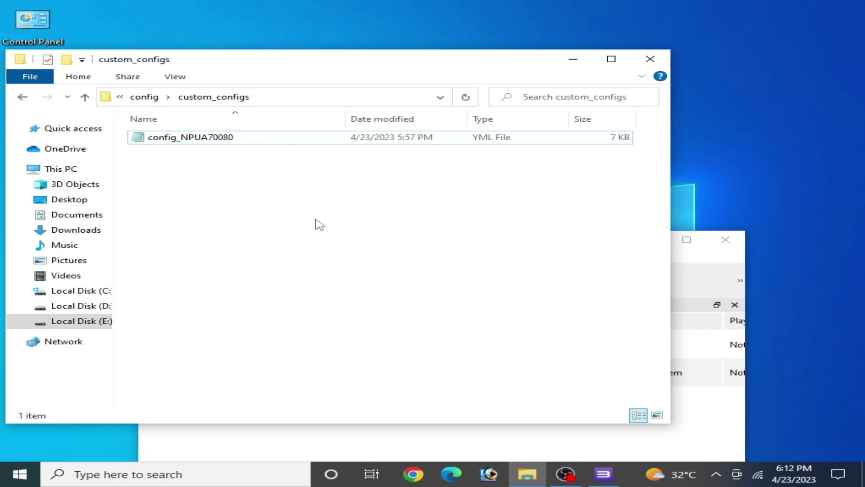
# Step: Switch back to RPCS3, open the custom configuration of GOW3 E3 DEMO 2009 and save it without changing any setting
pyautogui.click(435, 438)
pyautogui.moveTo(471, 248); pyautogui.dragTo(444, 140)
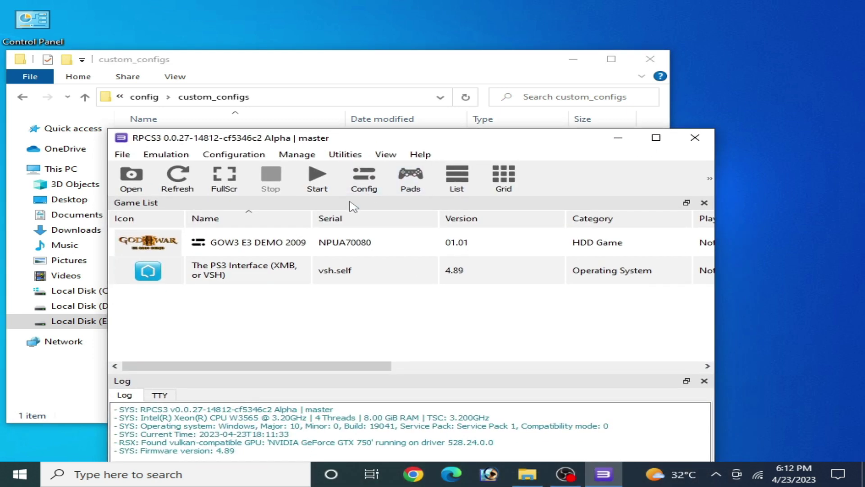
pyautogui.rightClick(229, 243)
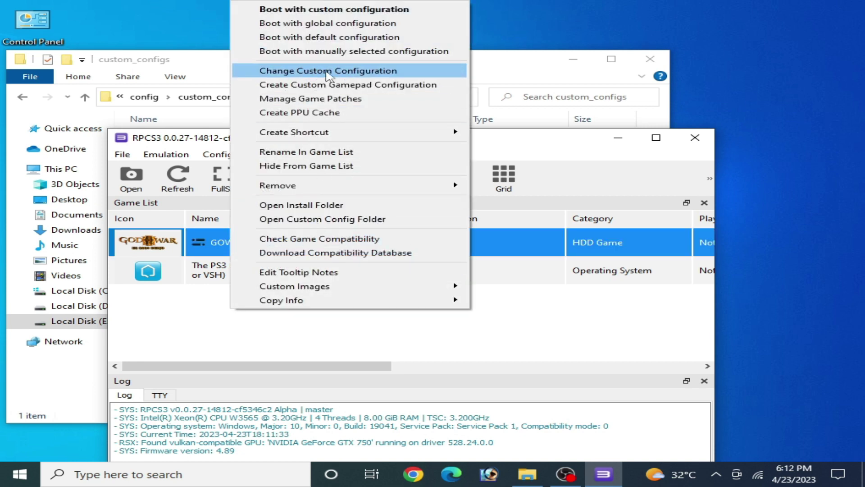
pyautogui.click(315, 71)
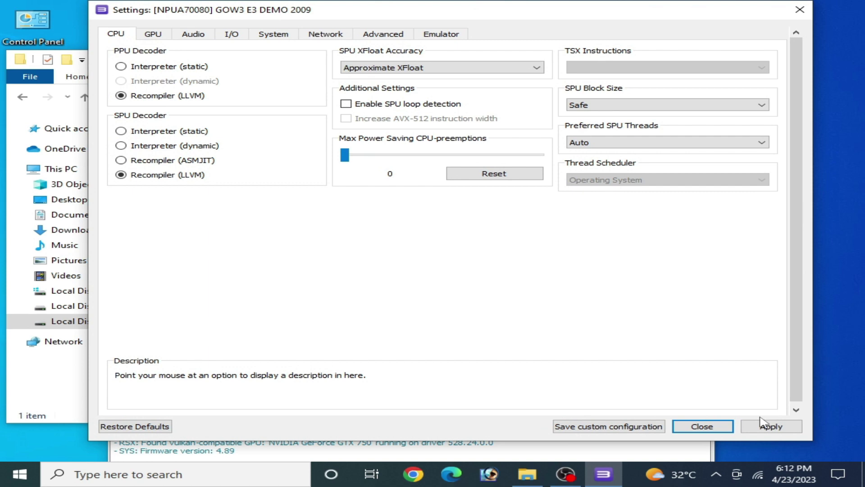
pyautogui.click(608, 426)
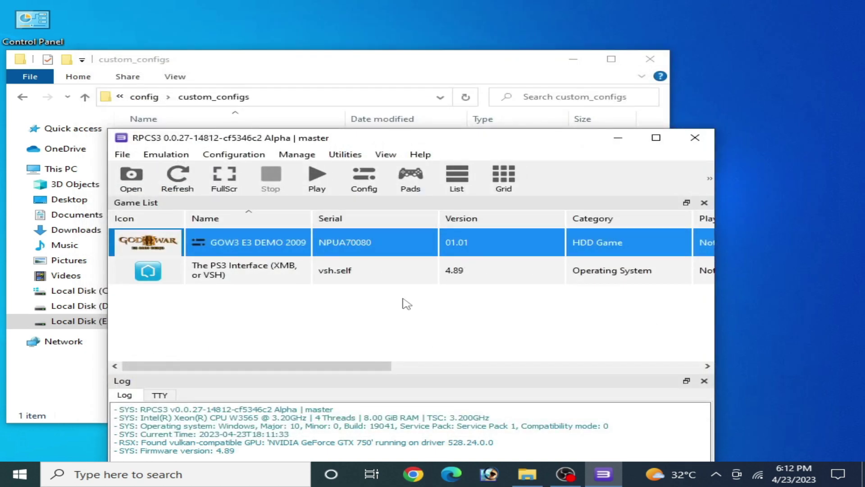
# Step: Return to the custom_configs folder and close RPCS3
pyautogui.moveTo(386, 141); pyautogui.dragTo(430, 235)
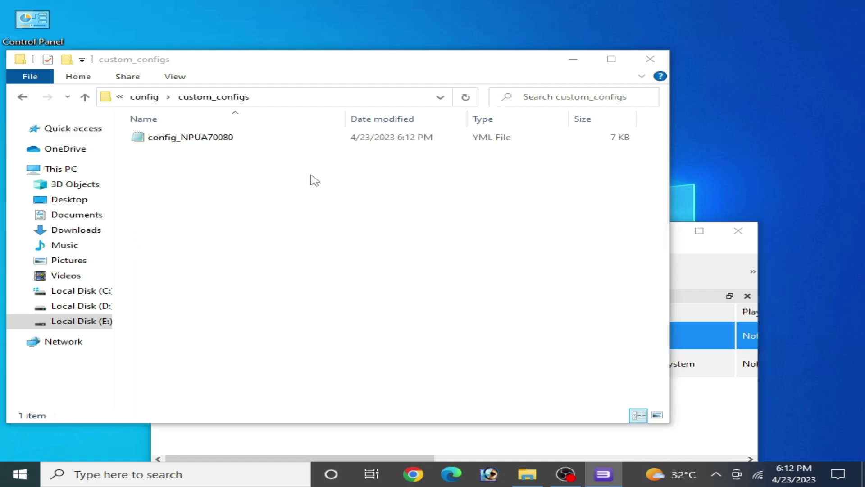
pyautogui.click(314, 180)
pyautogui.click(737, 231)
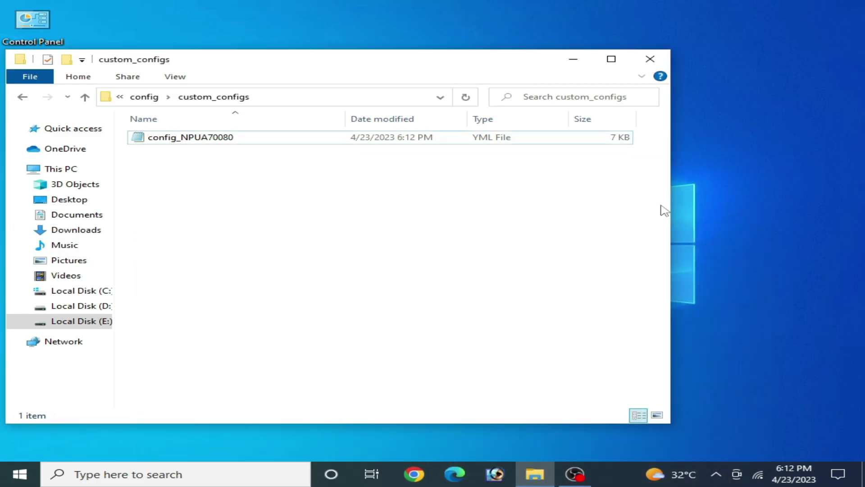
# Step: Open the config_NPUA70080 YML file with Notepad
pyautogui.click(174, 140)
pyautogui.rightClick(172, 137)
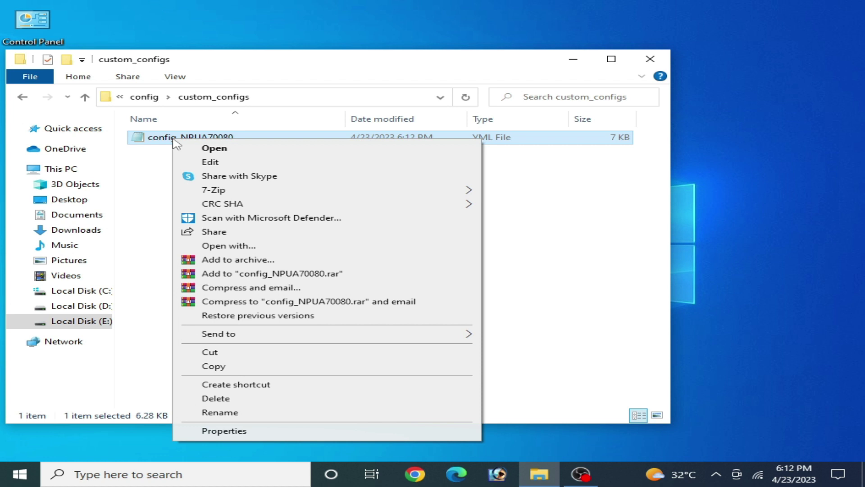
pyautogui.click(239, 246)
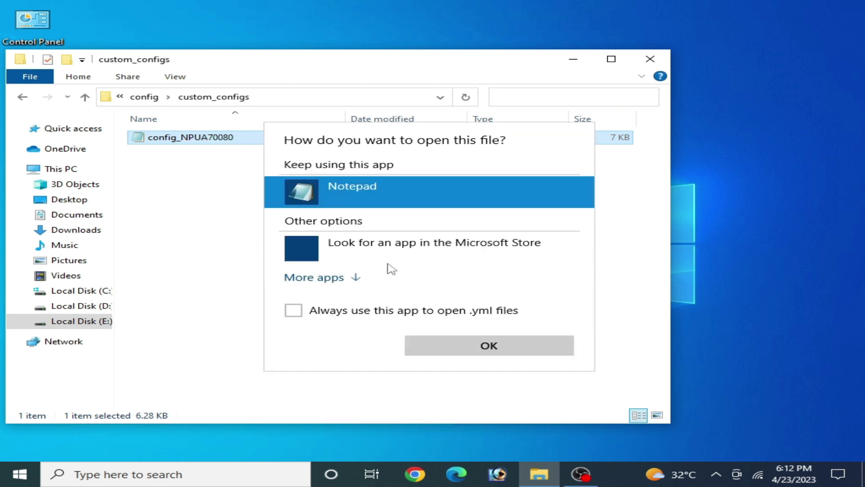
pyautogui.click(353, 277)
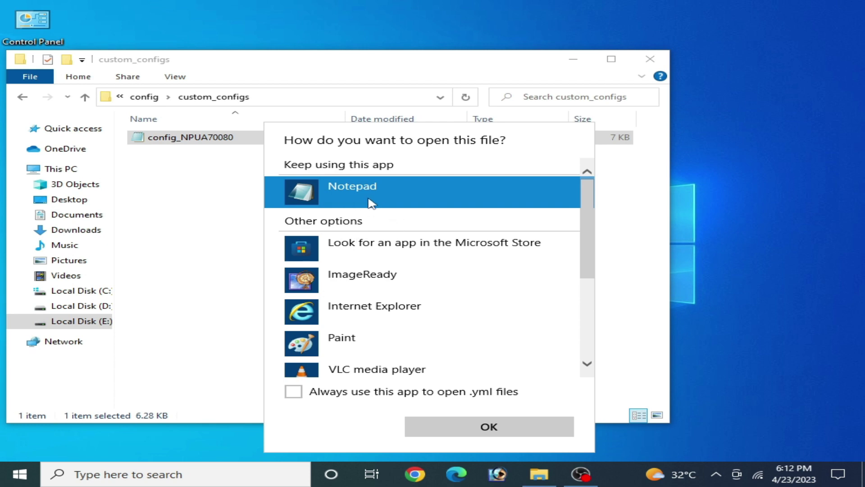
pyautogui.click(452, 425)
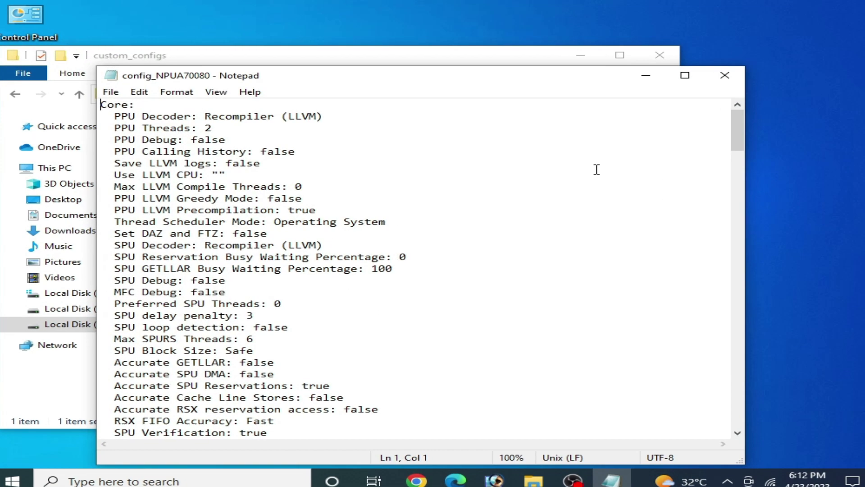
# Step: Set Accurate RSX reservation access to true in config_NPUA70080, save the file, and close it and its folder
pyautogui.moveTo(788, 128); pyautogui.dragTo(791, 135)
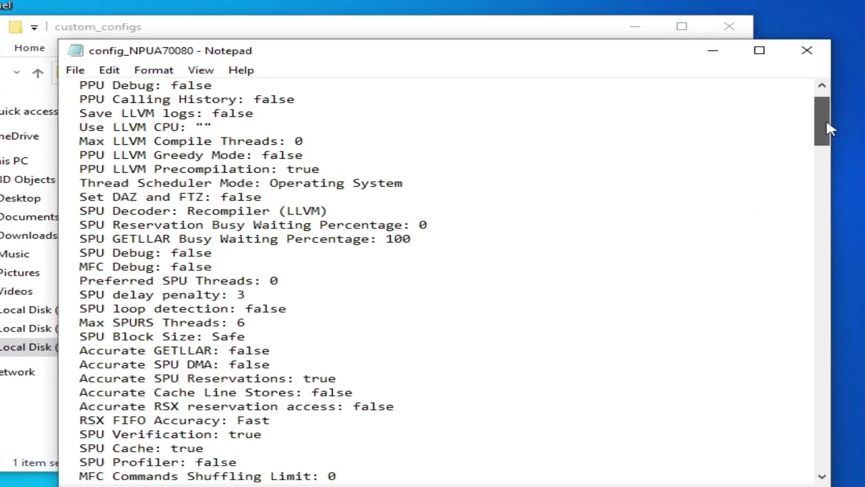
pyautogui.moveTo(863, 166); pyautogui.dragTo(863, 178)
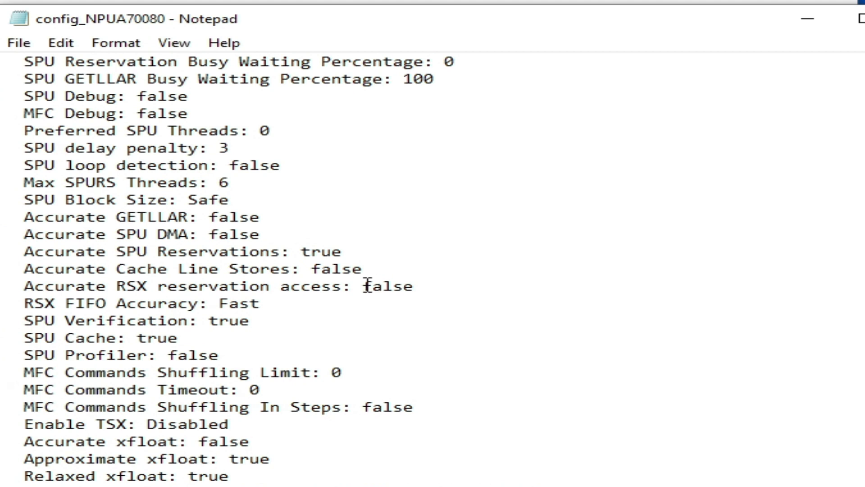
pyautogui.moveTo(414, 286); pyautogui.dragTo(363, 286)
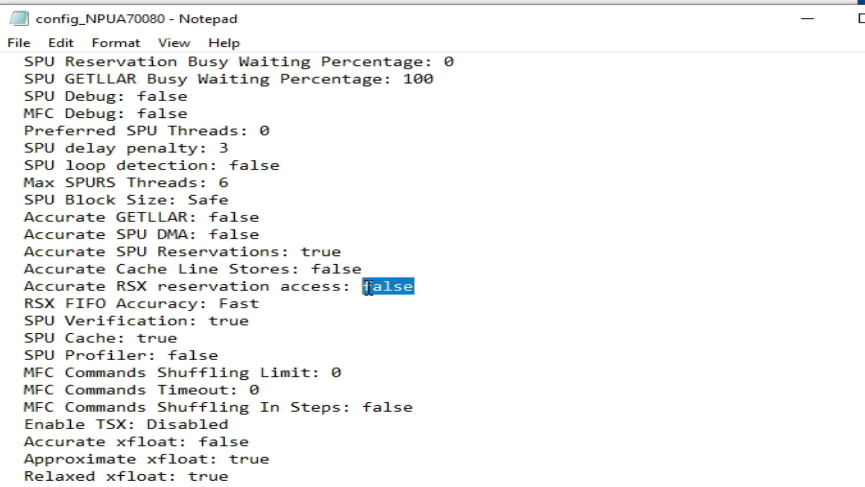
pyautogui.write('true')
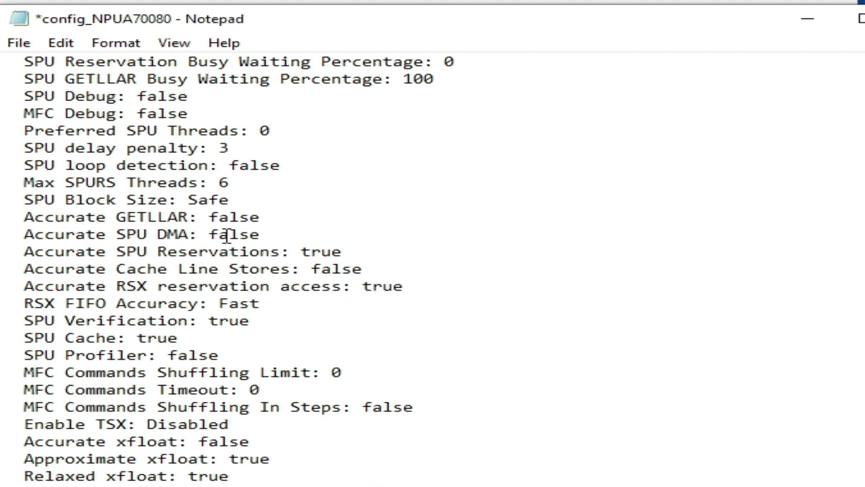
pyautogui.click(15, 45)
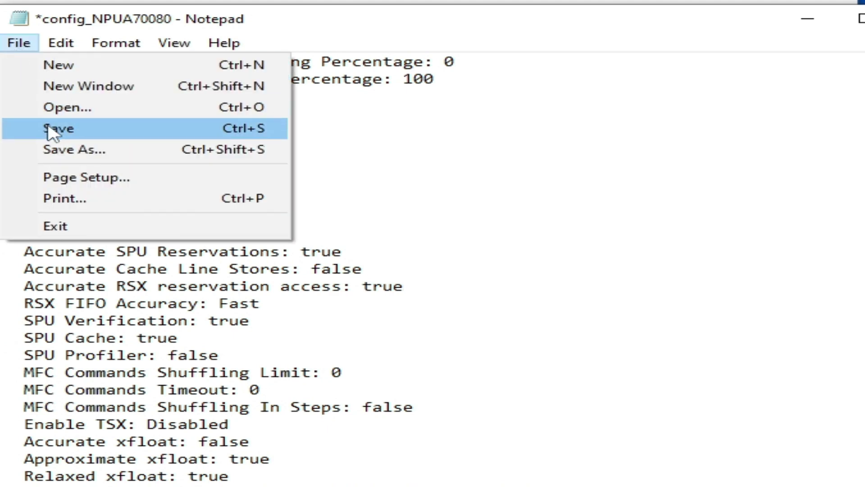
pyautogui.click(26, 131)
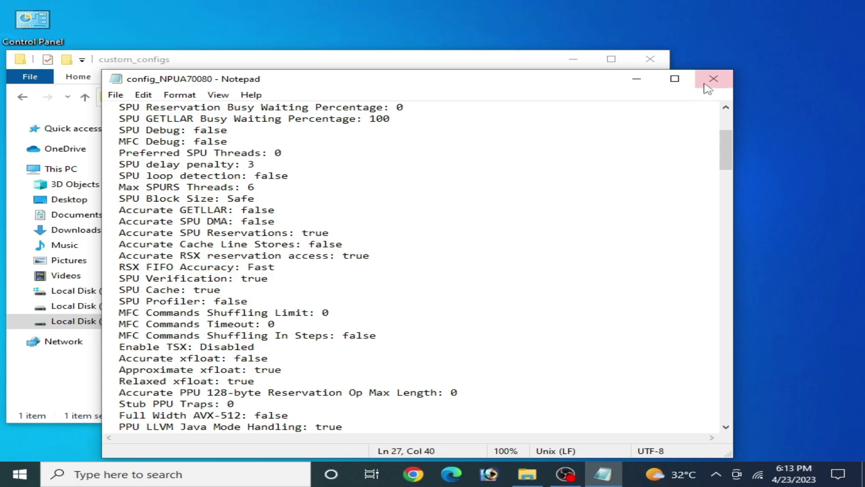
pyautogui.click(715, 81)
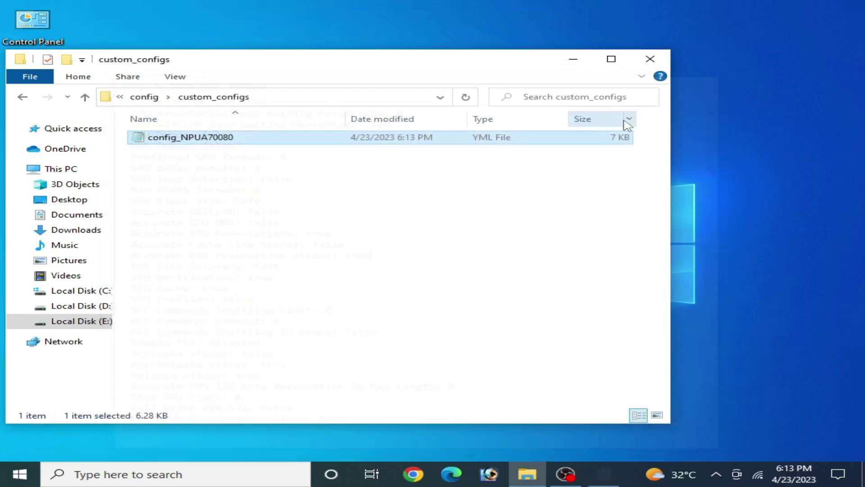
pyautogui.click(650, 59)
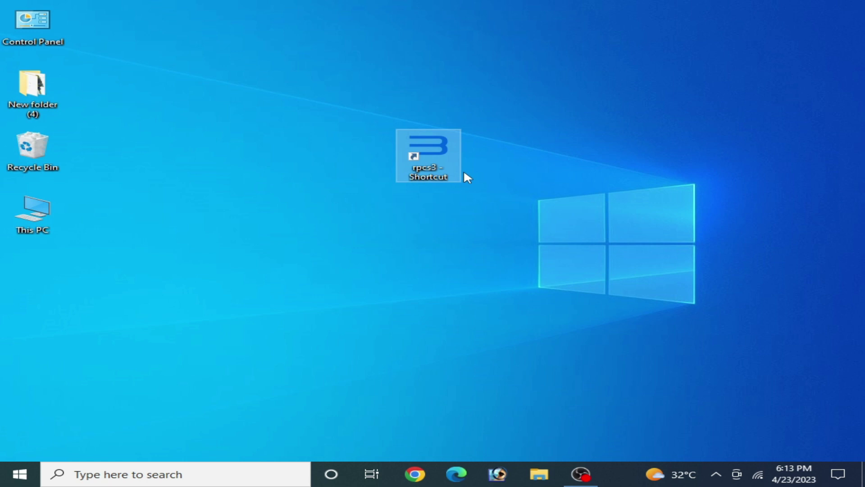
# Step: Launch RPCS3 from its desktop shortcut and open the global settings
pyautogui.rightClick(420, 148)
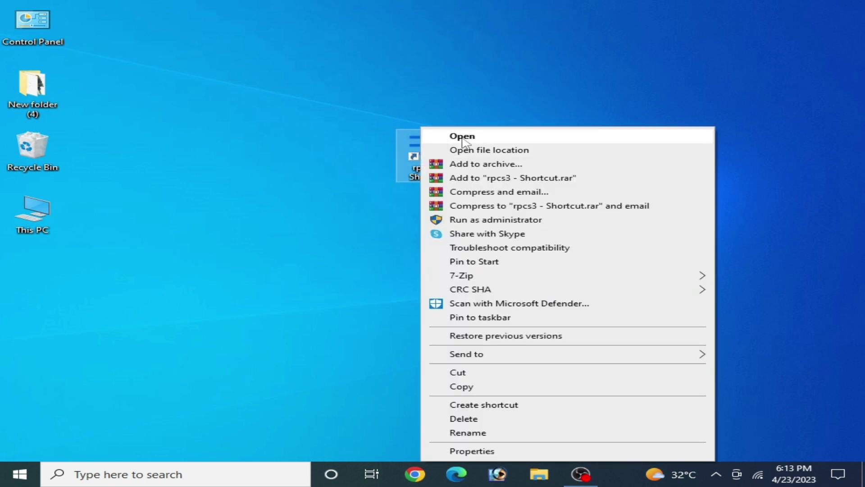
pyautogui.click(462, 136)
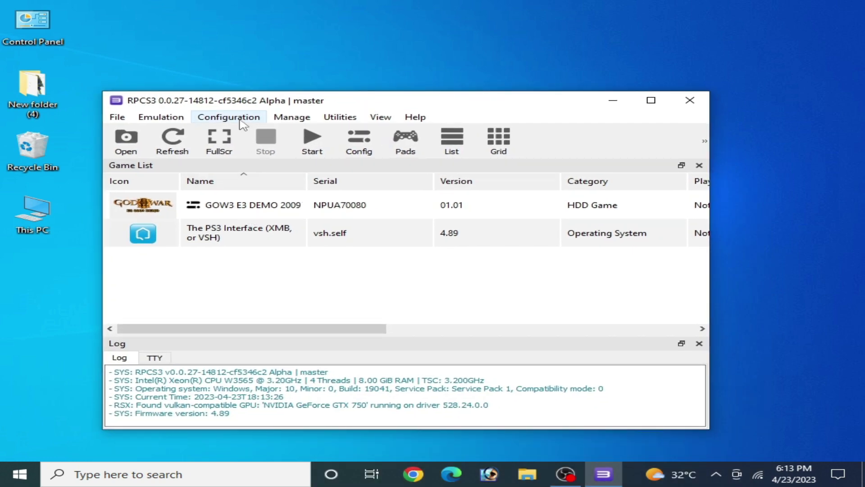
pyautogui.click(226, 118)
pyautogui.press('Escape')
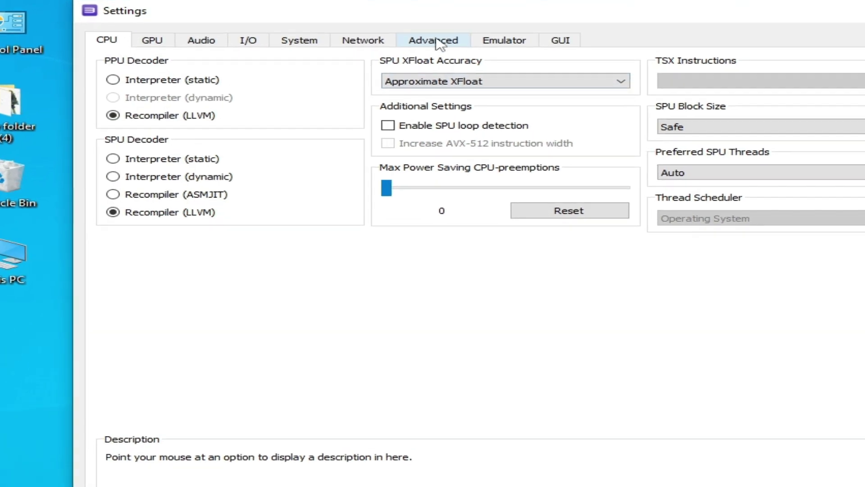
# Step: Enable Accurate RSX reservation access in the global advanced core settings, apply the change and save
pyautogui.click(383, 35)
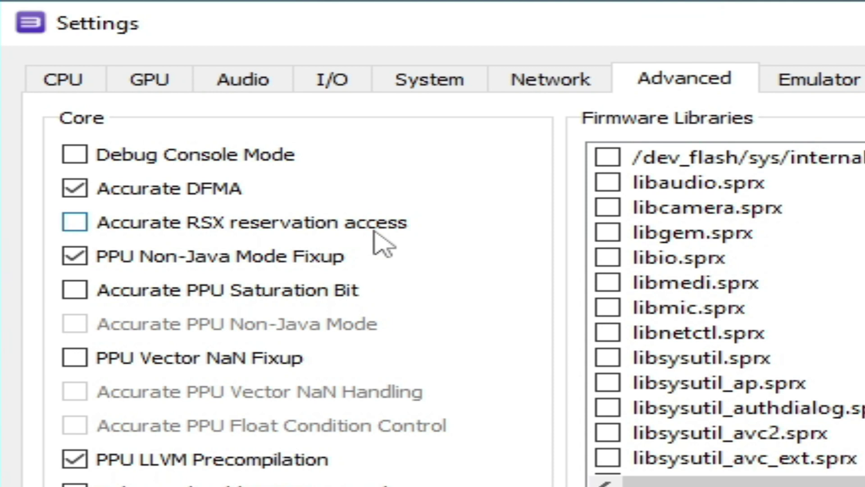
pyautogui.click(72, 222)
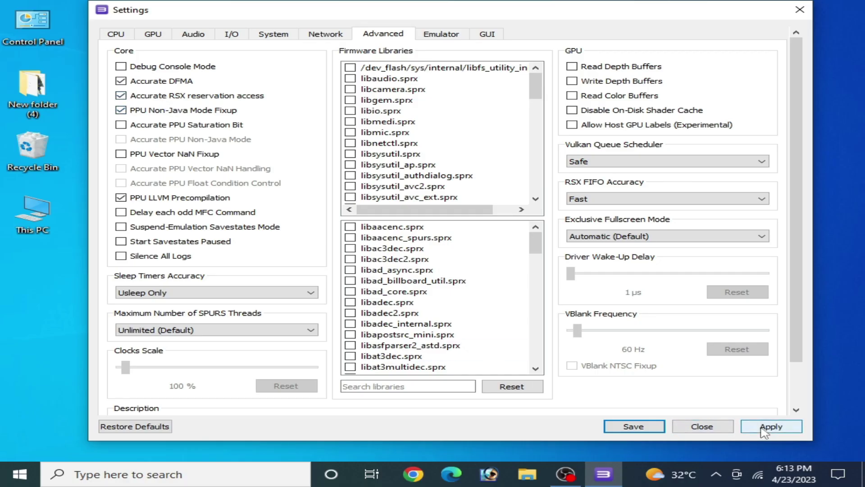
pyautogui.click(765, 428)
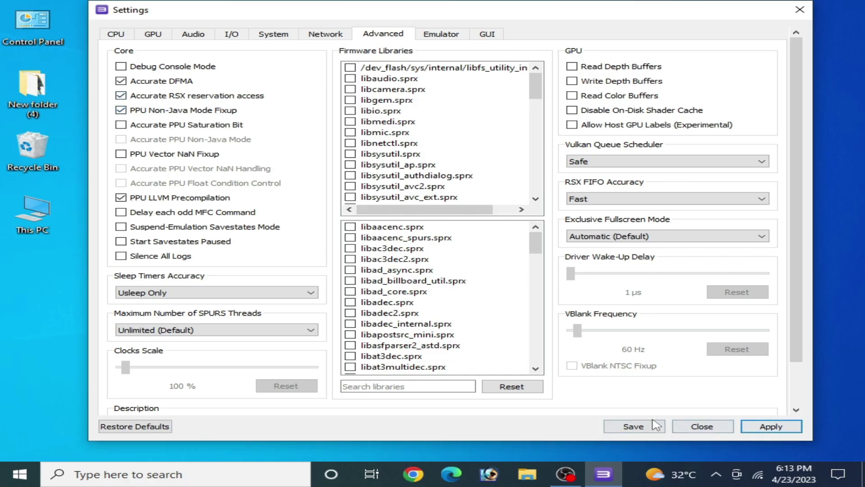
pyautogui.click(634, 426)
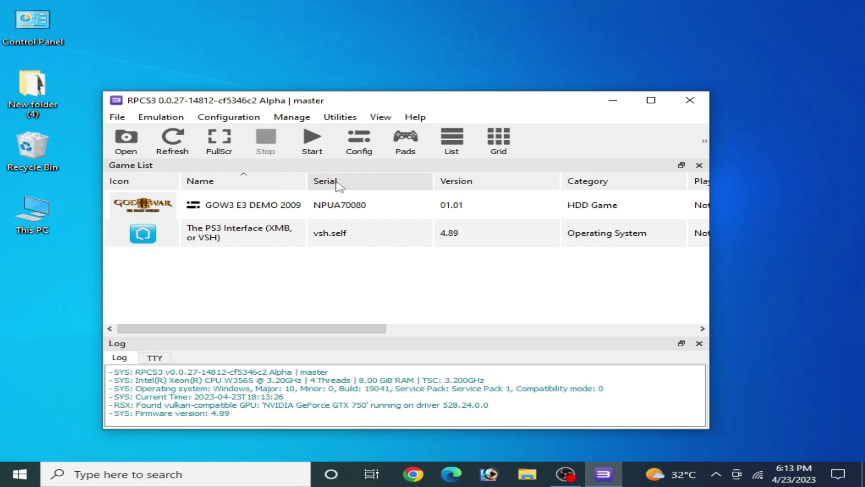
# Step: Open the custom configuration of GOW3 E3 DEMO 2009, check its advanced settings and save it
pyautogui.rightClick(271, 213)
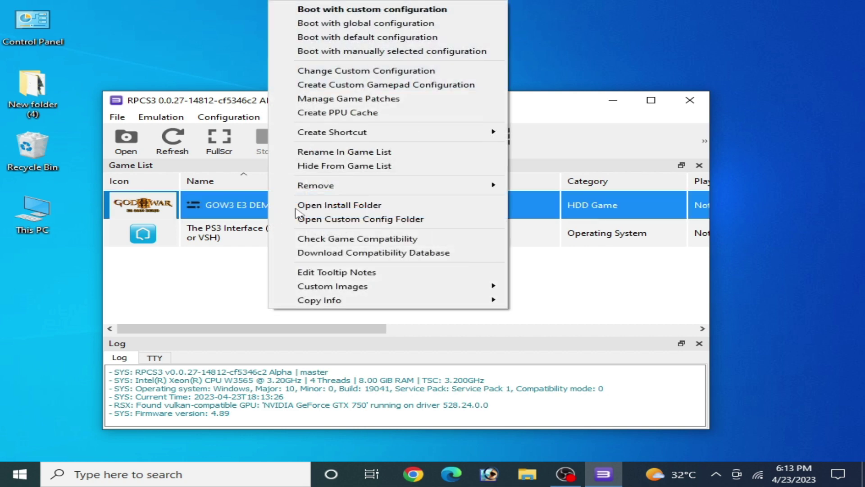
pyautogui.click(352, 71)
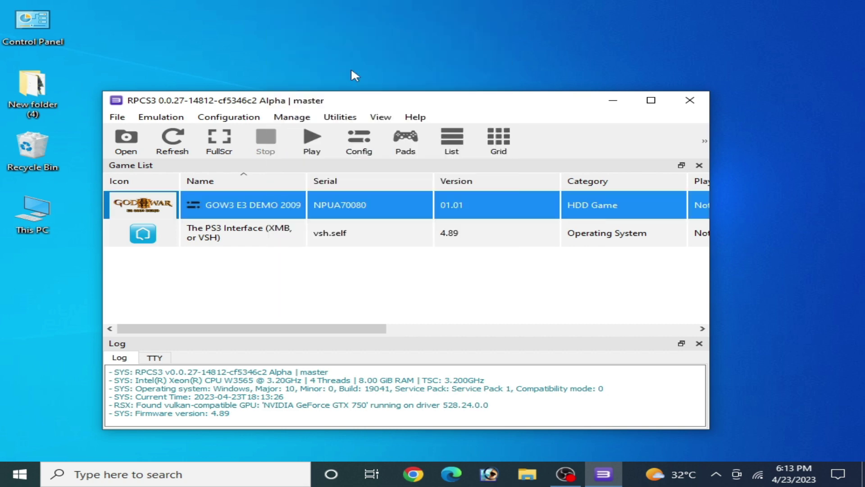
pyautogui.click(383, 33)
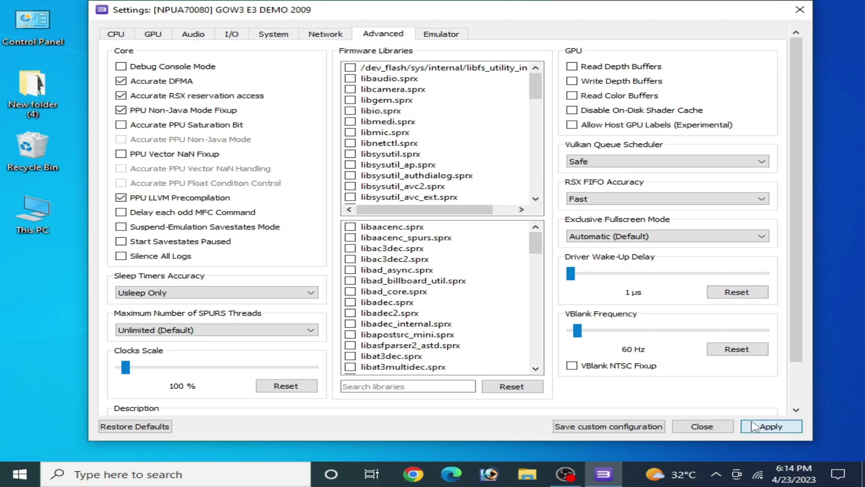
pyautogui.click(607, 427)
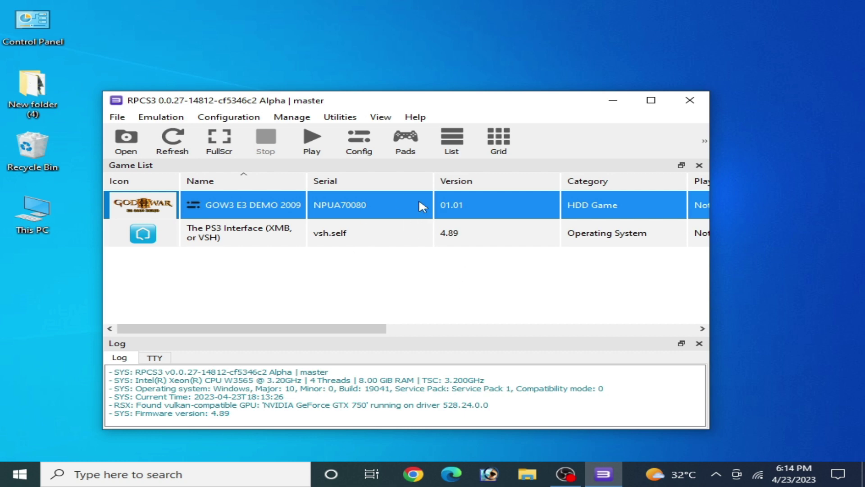
# Step: In GOW3 E3 DEMO 2009's custom CPU settings, enable SPU loop detection, set Preferred SPU Threads to 2 and SPU Block Size to Mega
pyautogui.rightClick(231, 205)
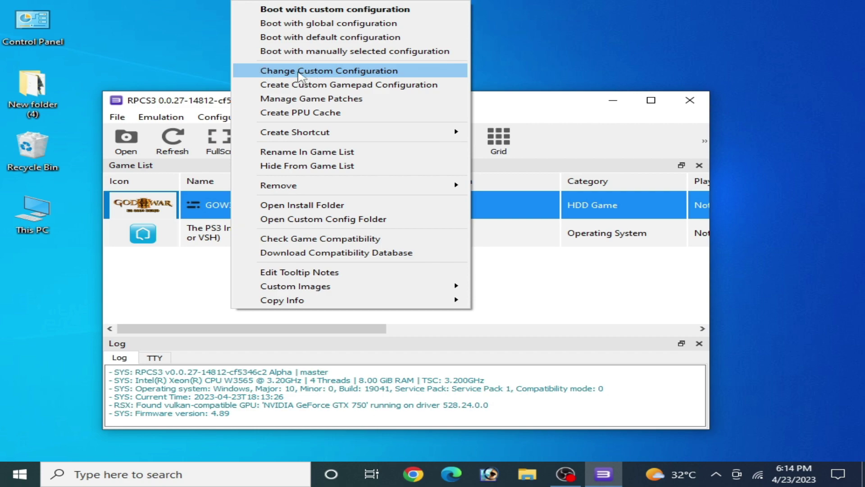
pyautogui.click(299, 72)
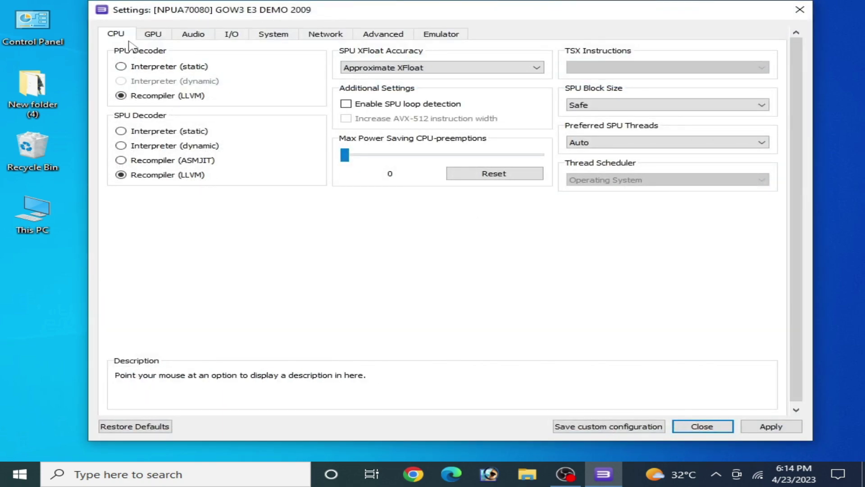
pyautogui.moveTo(134, 177)
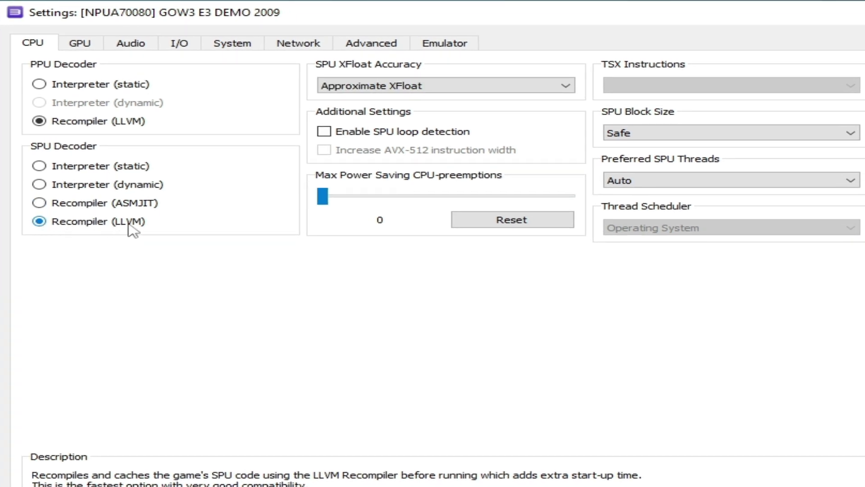
pyautogui.click(324, 131)
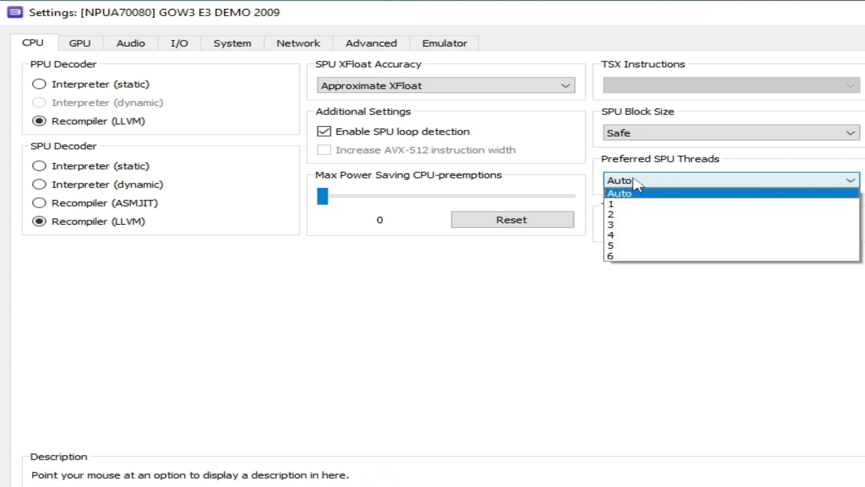
pyautogui.click(635, 215)
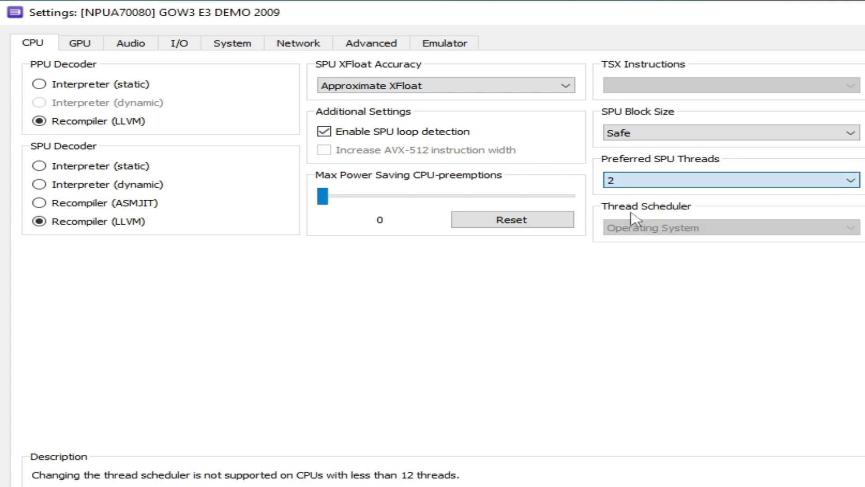
pyautogui.click(672, 136)
pyautogui.click(653, 157)
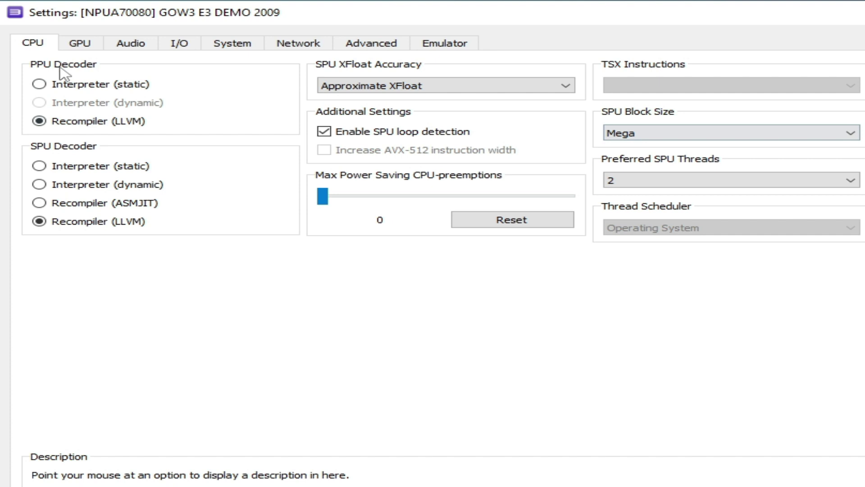
# Step: Choose Vulkan as the renderer and NVIDIA GeForce GTX 750 as the graphics device in the game's GPU settings
pyautogui.click(81, 45)
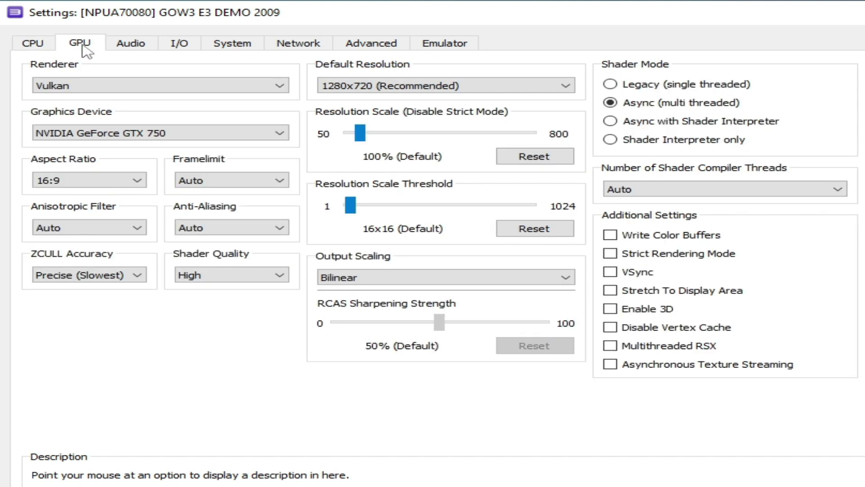
pyautogui.click(143, 94)
pyautogui.click(106, 120)
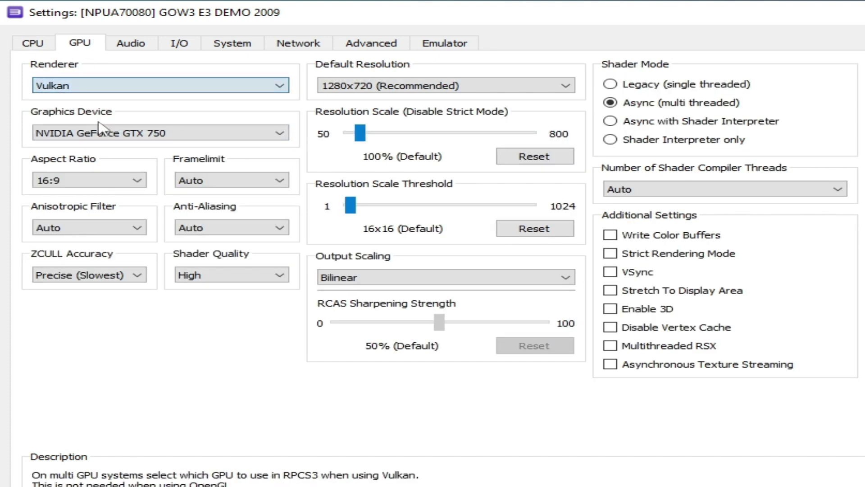
pyautogui.click(171, 134)
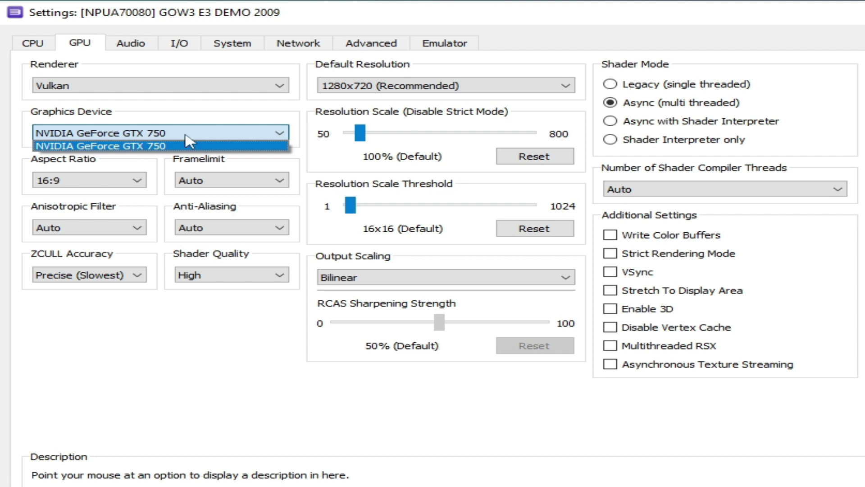
pyautogui.click(214, 134)
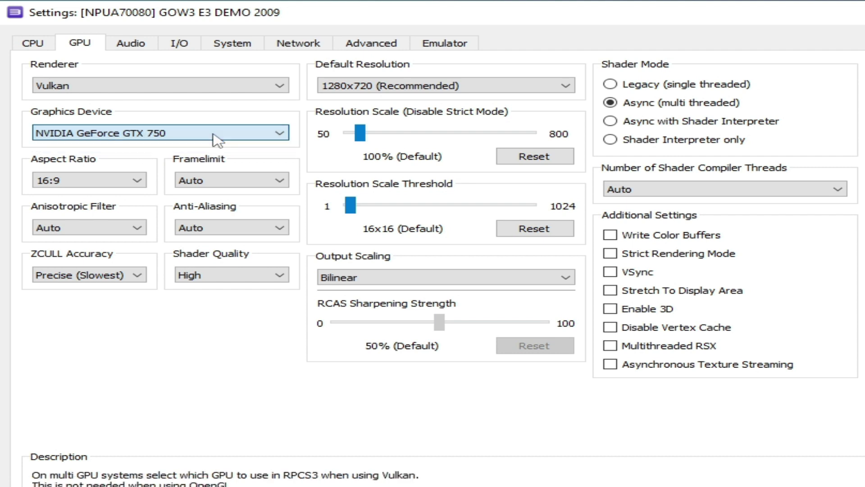
# Step: Set the Framelimit to 60 and Anti-Aliasing to Disabled in the game's GPU settings
pyautogui.click(226, 184)
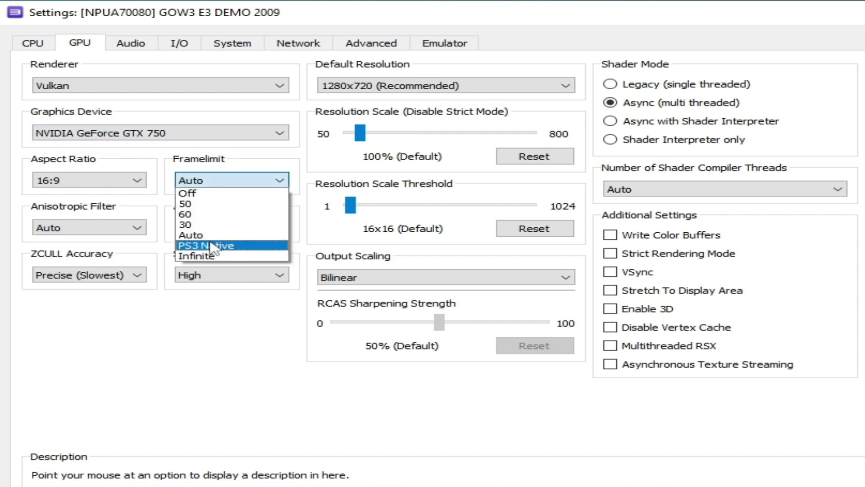
pyautogui.click(217, 214)
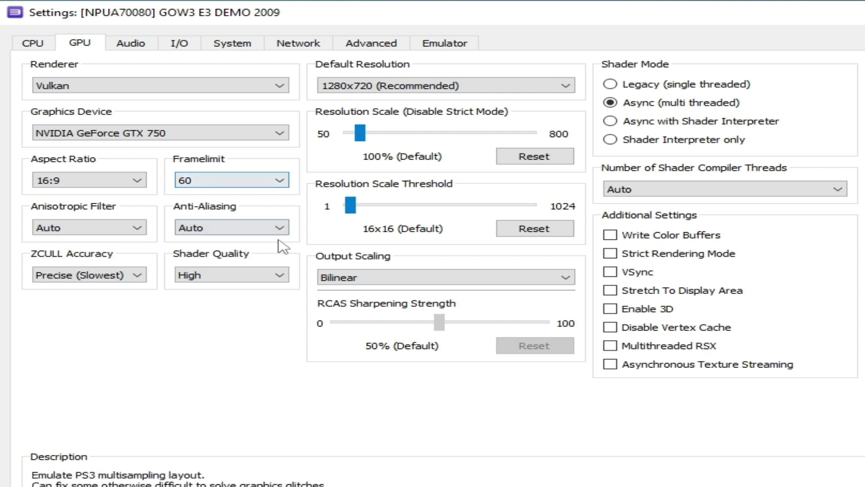
pyautogui.click(231, 236)
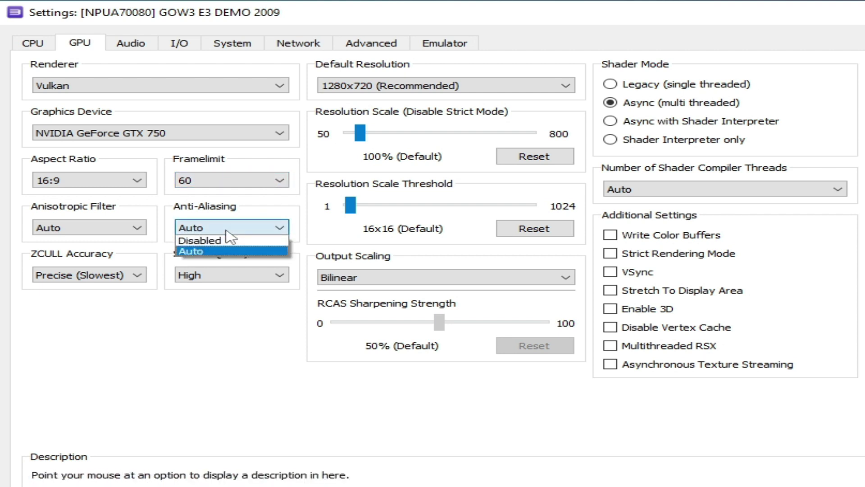
pyautogui.click(206, 241)
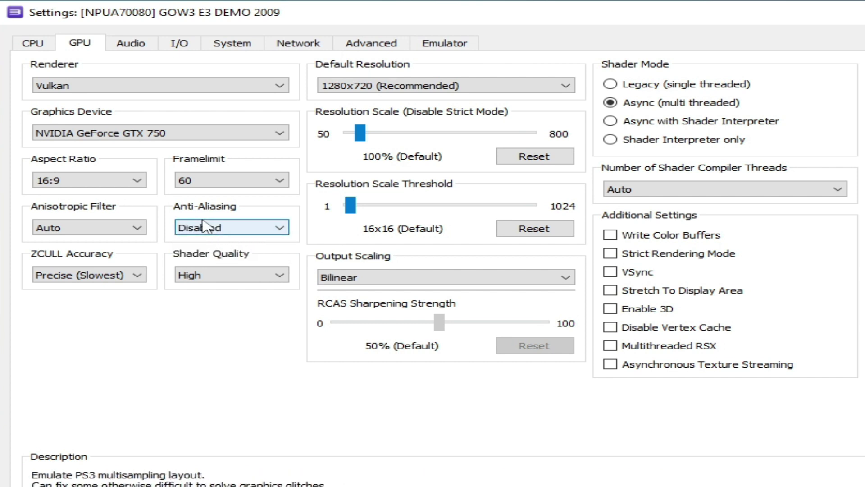
# Step: Enable Asynchronous Texture Streaming, Multithreaded RSX and Write Color Buffers, and set the Number of Shader Compiler Threads to 1
pyautogui.click(610, 364)
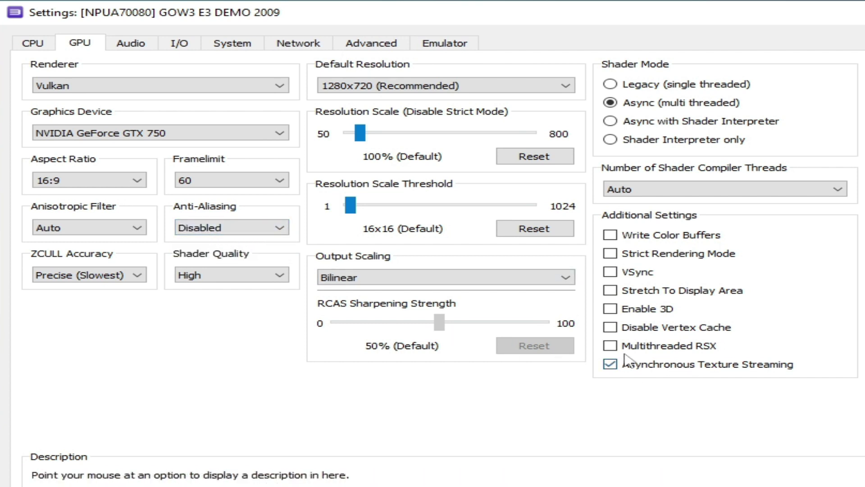
pyautogui.click(610, 345)
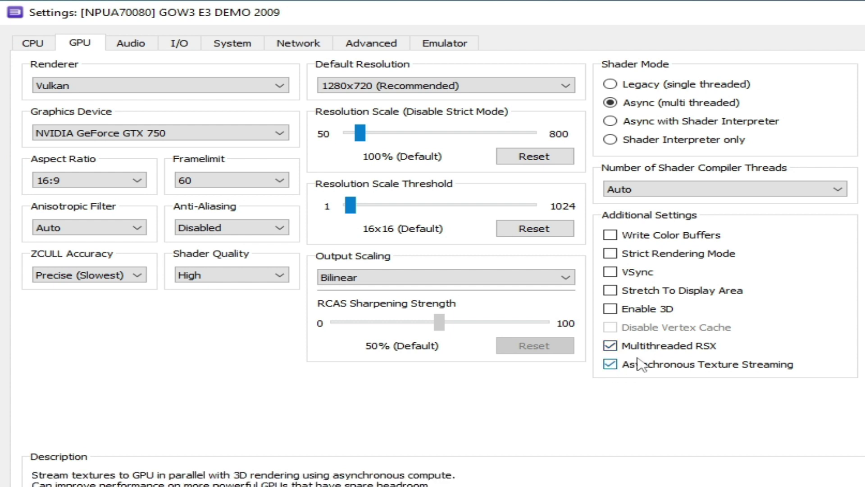
pyautogui.click(622, 239)
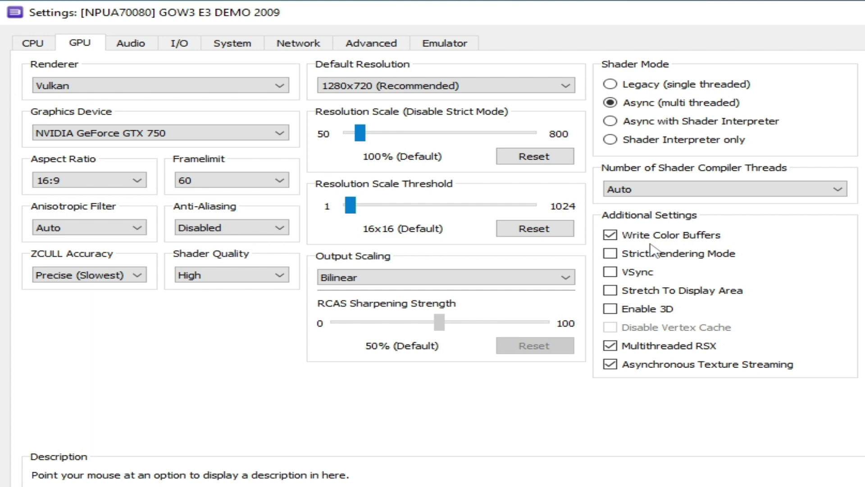
pyautogui.click(658, 189)
pyautogui.click(639, 215)
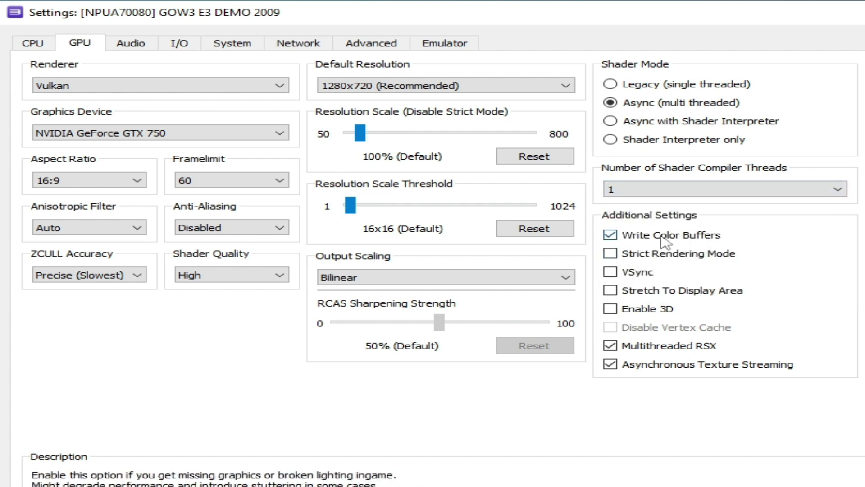
# Step: Enable Debug Console Mode and set the Driver Wake-Up Delay to 200 µs in the game's advanced settings
pyautogui.click(384, 45)
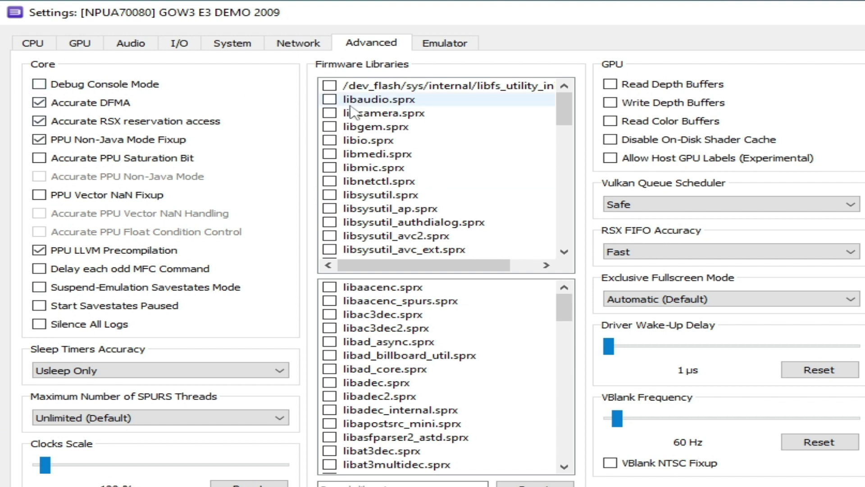
pyautogui.click(44, 85)
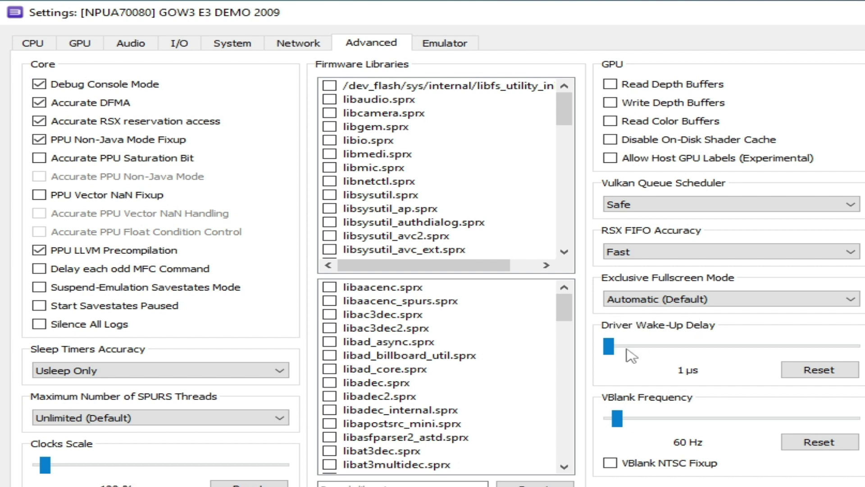
pyautogui.moveTo(609, 347); pyautogui.dragTo(695, 377)
pyautogui.moveTo(671, 348)
pyautogui.mouseDown()
pyautogui.moveTo(734, 346)
pyautogui.moveTo(670, 345)
pyautogui.mouseUp()
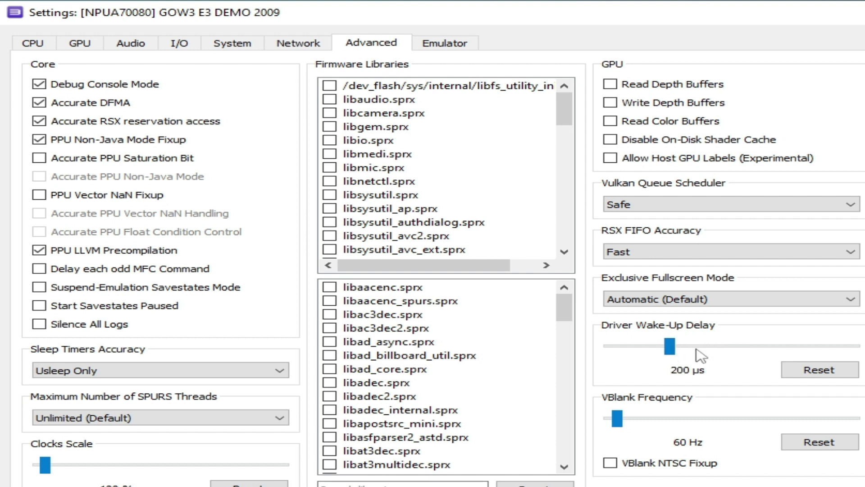
# Step: Select Fast for RSX FIFO Accuracy, apply the changes and save the custom configuration, and reposition the RPCS3 window
pyautogui.click(705, 252)
pyautogui.click(684, 253)
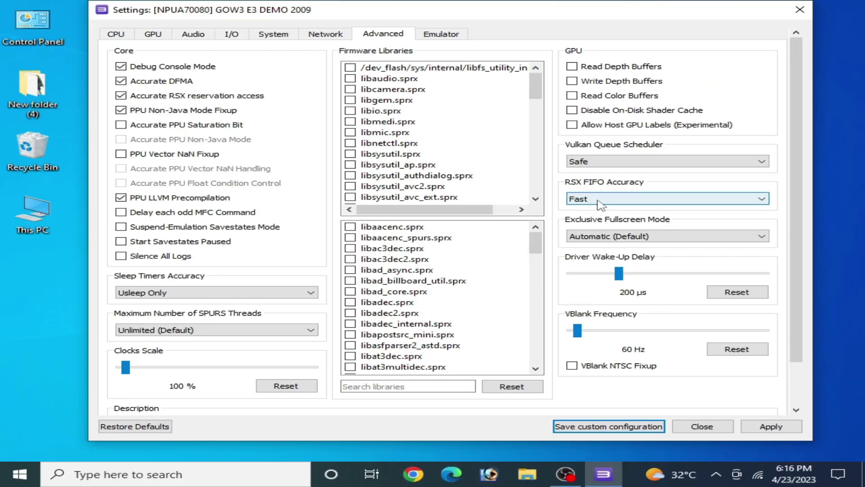
pyautogui.click(591, 199)
pyautogui.click(578, 210)
pyautogui.click(770, 426)
pyautogui.click(598, 429)
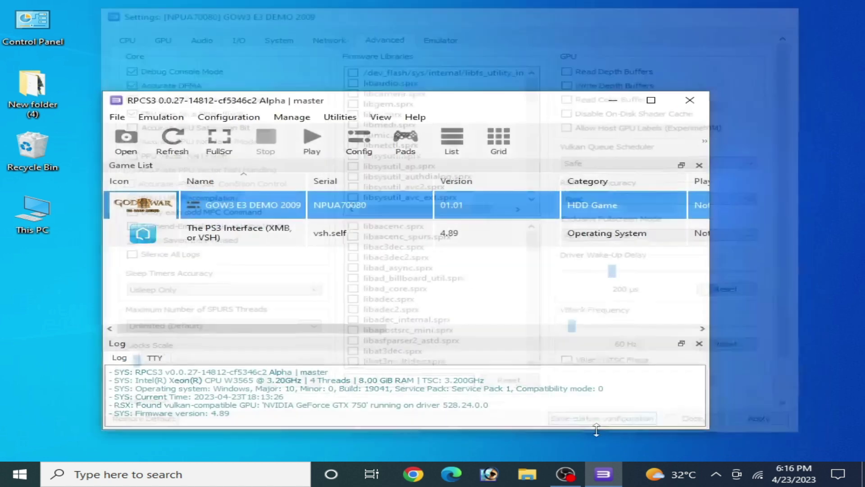
pyautogui.moveTo(441, 103); pyautogui.dragTo(486, 83)
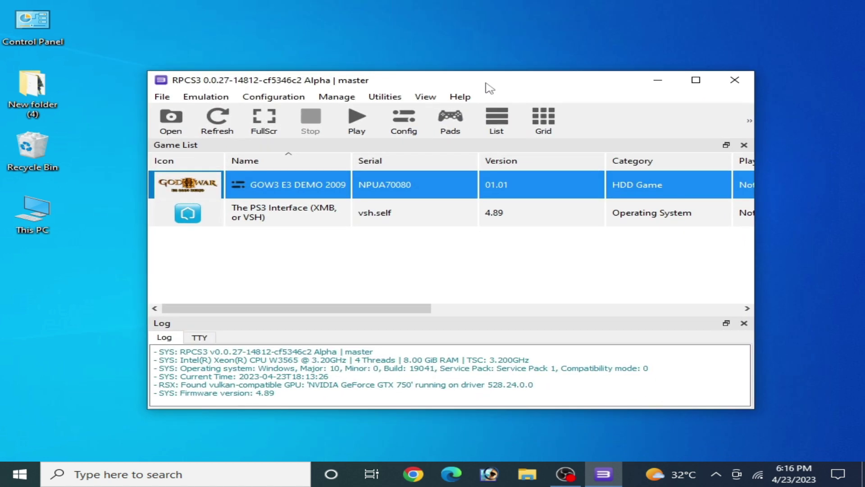
# Step: Open Task Manager from the recent Windows searches and go to the process details of the running rpcs3 app
pyautogui.click(127, 479)
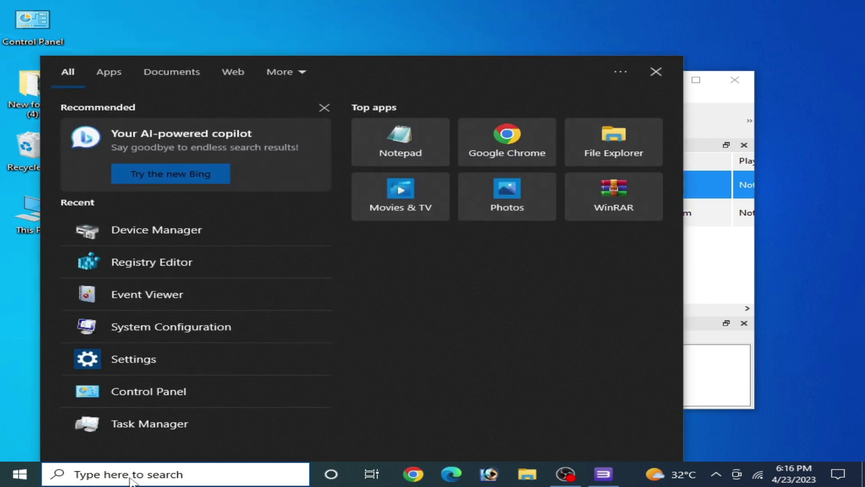
pyautogui.click(161, 426)
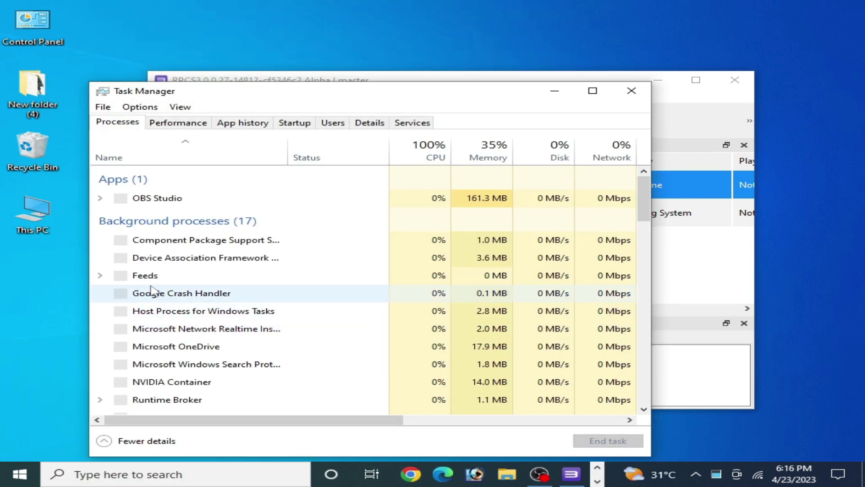
pyautogui.click(144, 218)
pyautogui.rightClick(144, 219)
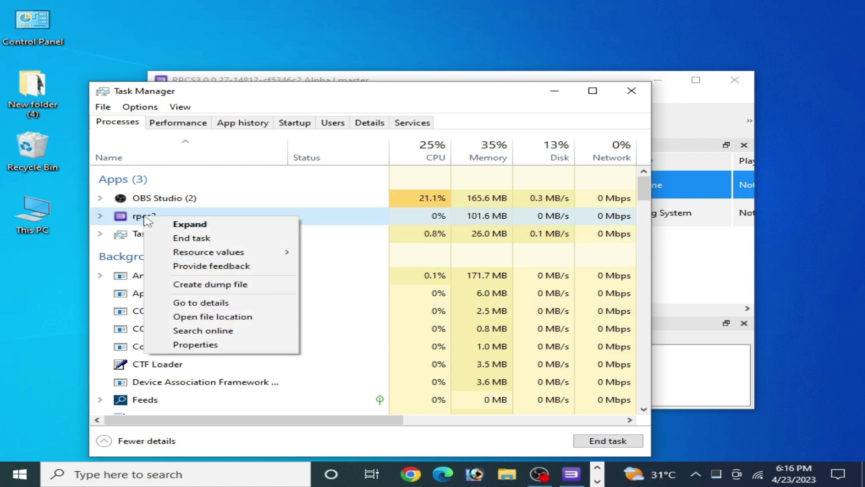
pyautogui.click(204, 304)
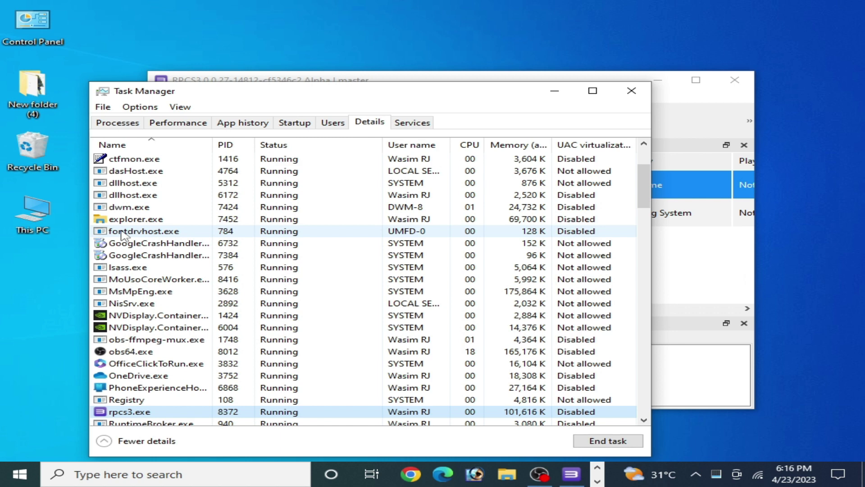
# Step: Set the priority of the rpcs3.exe process to High and confirm the change
pyautogui.rightClick(137, 416)
pyautogui.moveTo(186, 286)
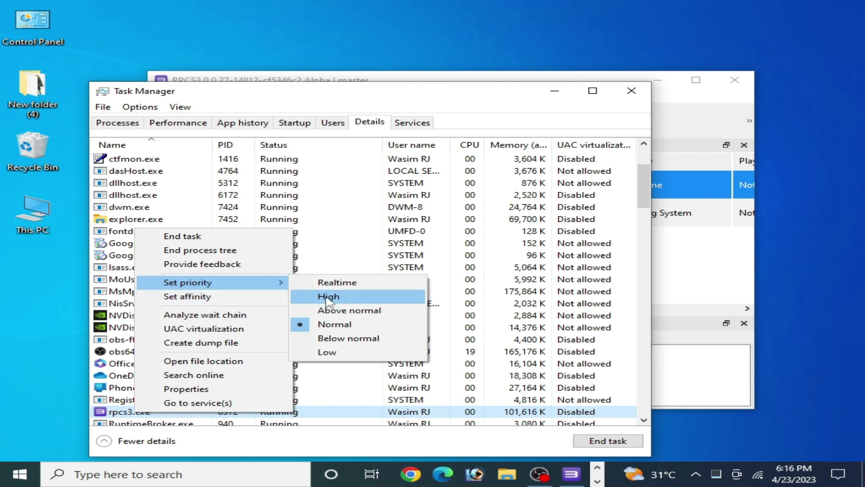
pyautogui.click(311, 296)
pyautogui.click(429, 253)
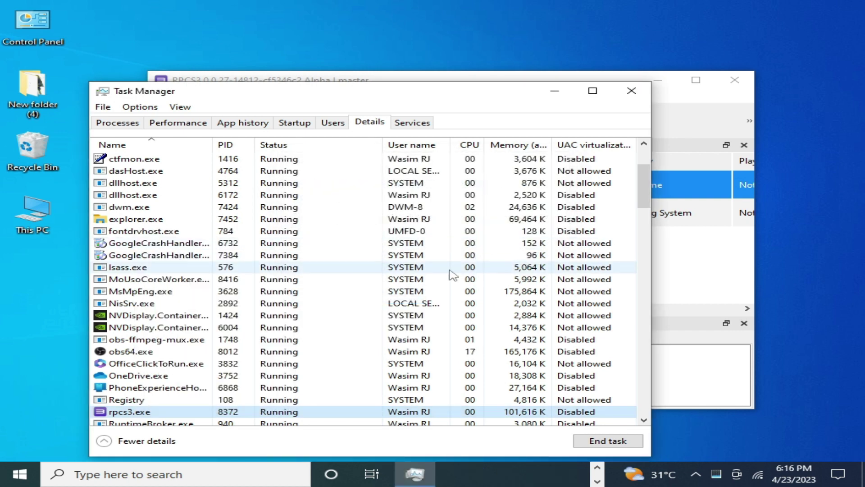
# Step: Close Task Manager and reposition the RPCS3 window on the desktop
pyautogui.click(630, 92)
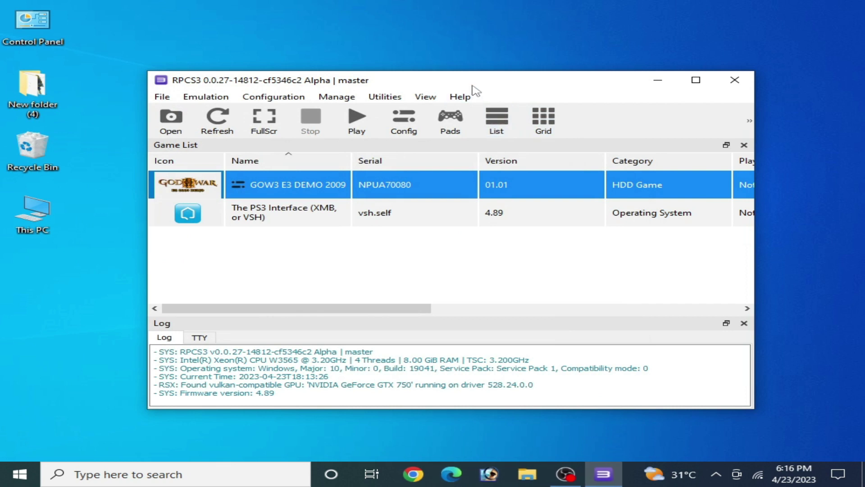
pyautogui.moveTo(479, 82); pyautogui.dragTo(484, 56)
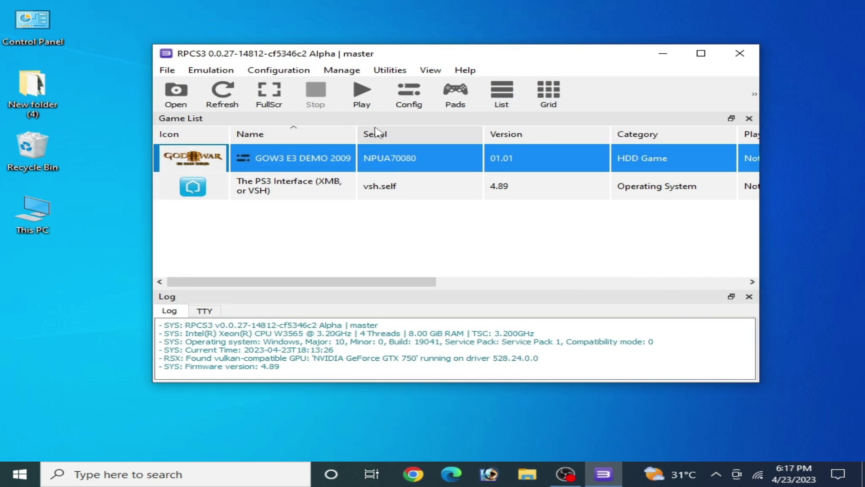
pyautogui.moveTo(409, 58); pyautogui.dragTo(351, 78)
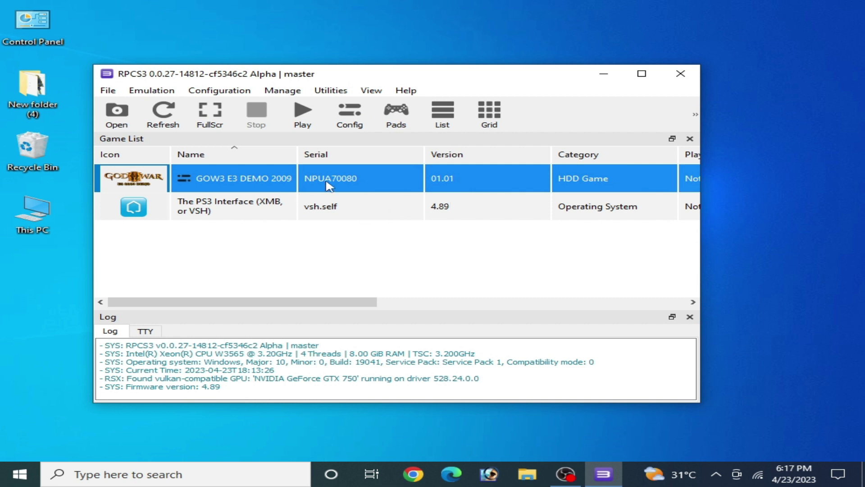